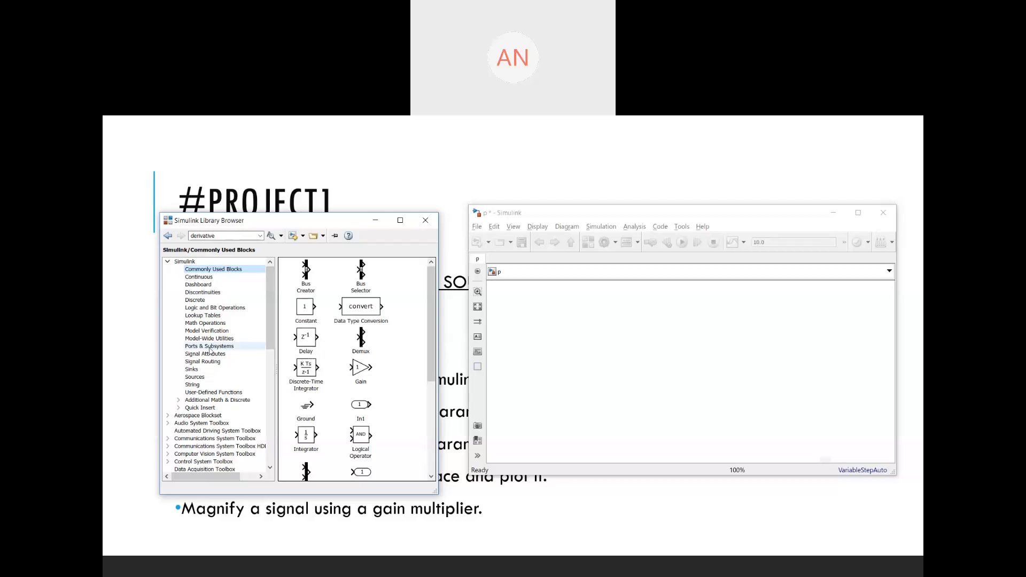
- Add a Sine Wave source block from the Sources library to the model and copy it to make three stacked sine sources
click(194, 377)
scroll(381, 378, down, 3)
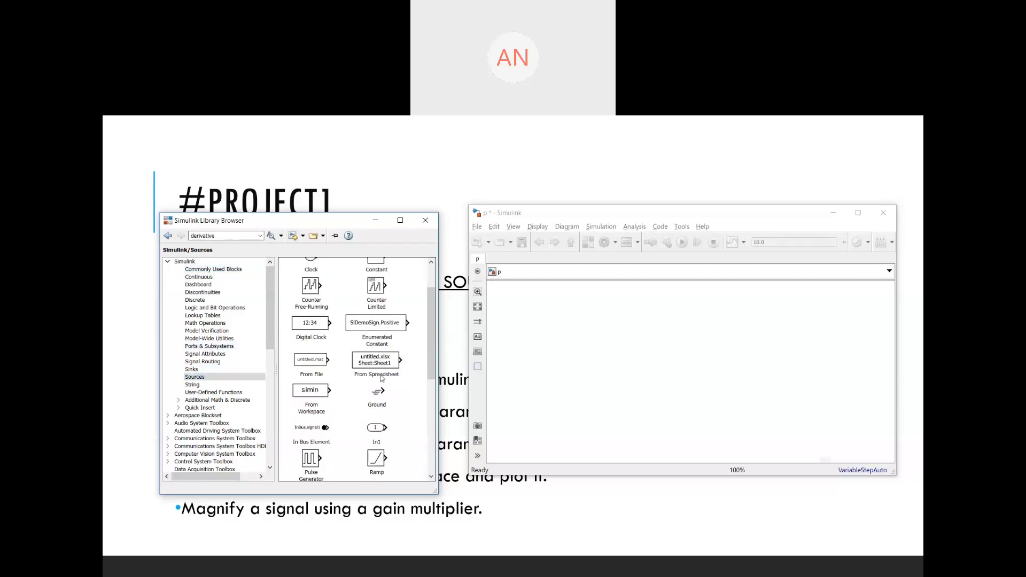
scroll(382, 378, down, 7)
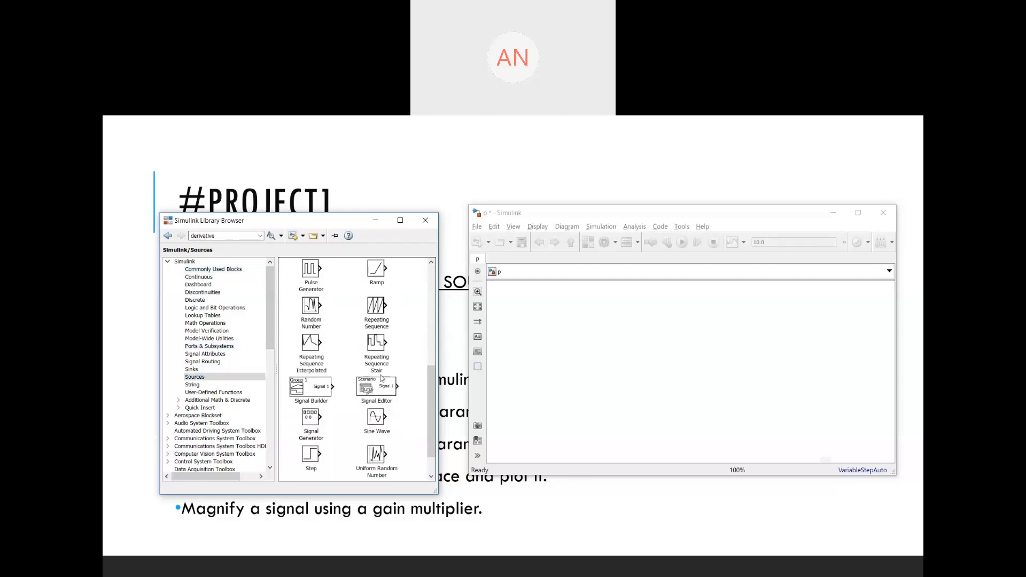
click(377, 417)
drag(377, 417, 545, 327)
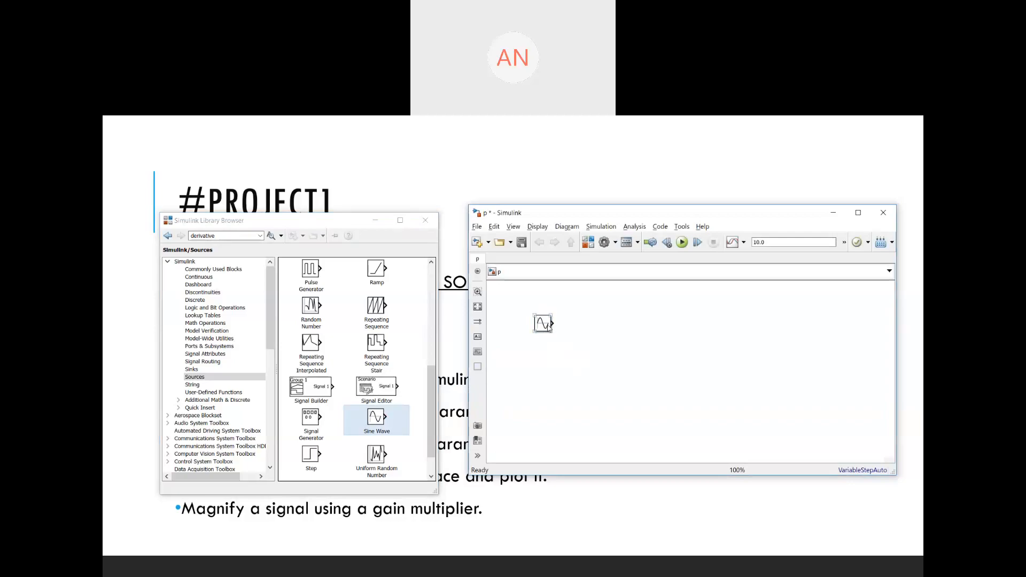
drag(543, 322, 550, 424)
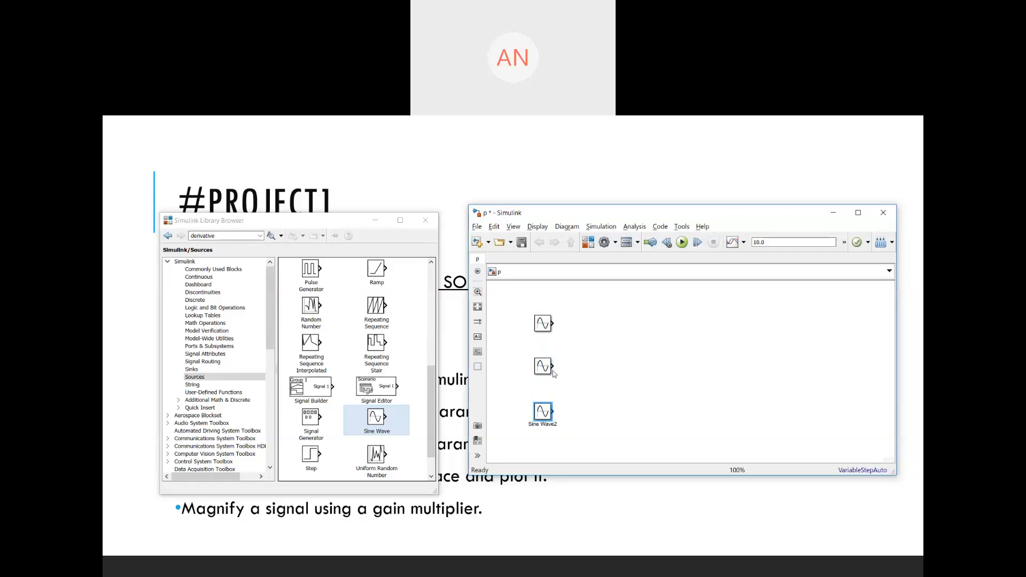
- Open and review the first Sine Wave block's parameters, closing the dialog unchanged
click(543, 328)
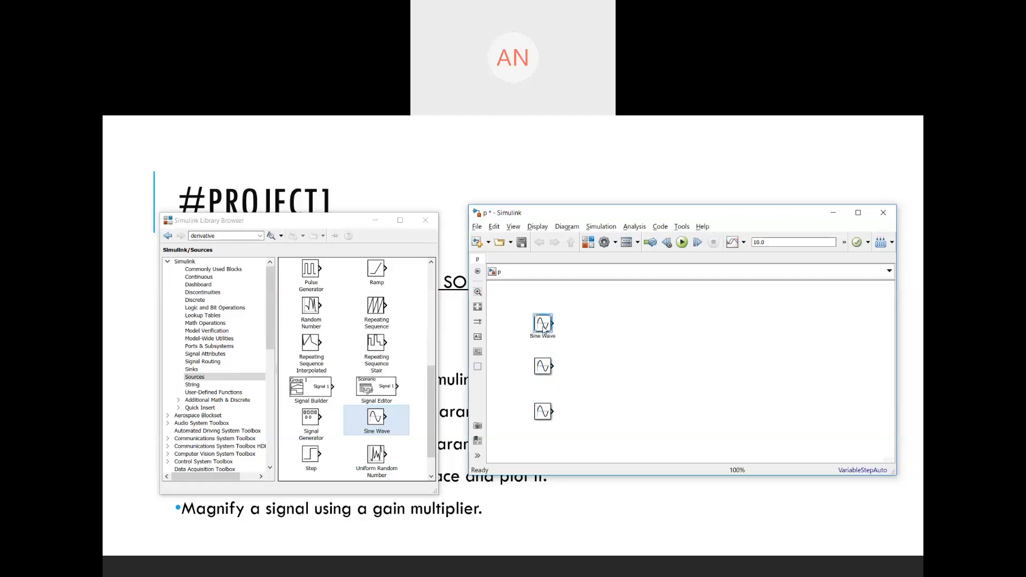
double_click(543, 329)
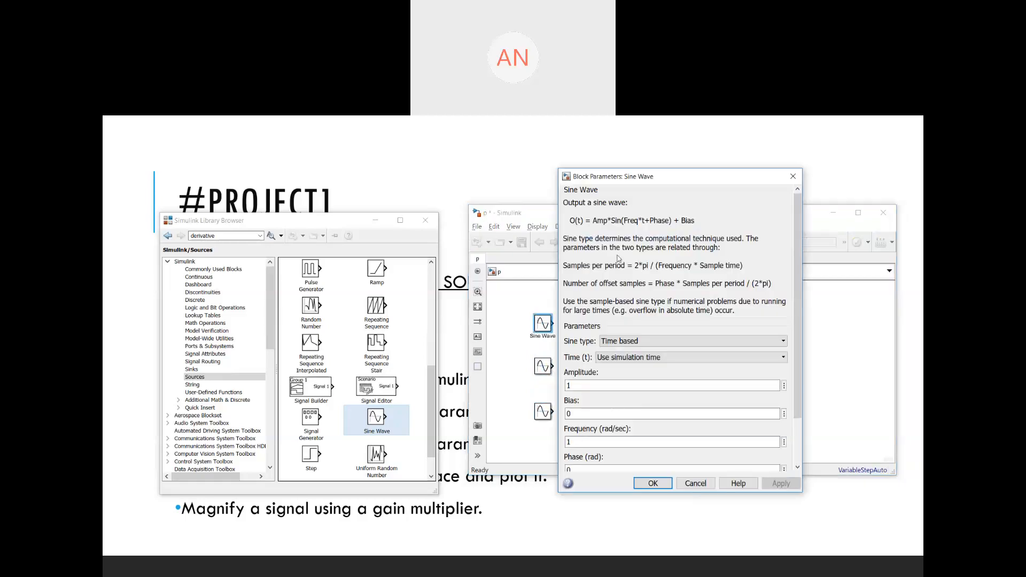
scroll(630, 378, down, 3)
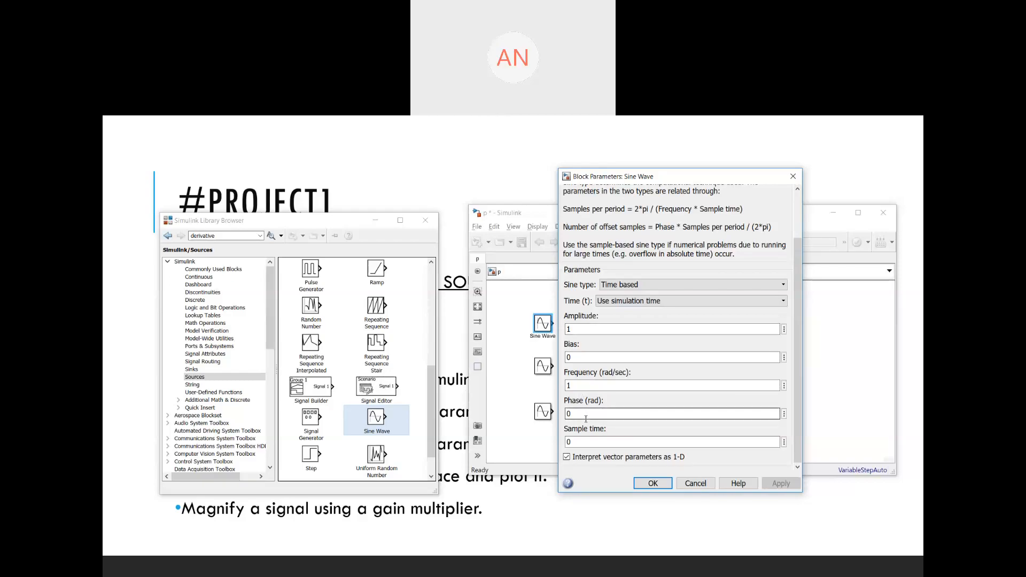
click(653, 484)
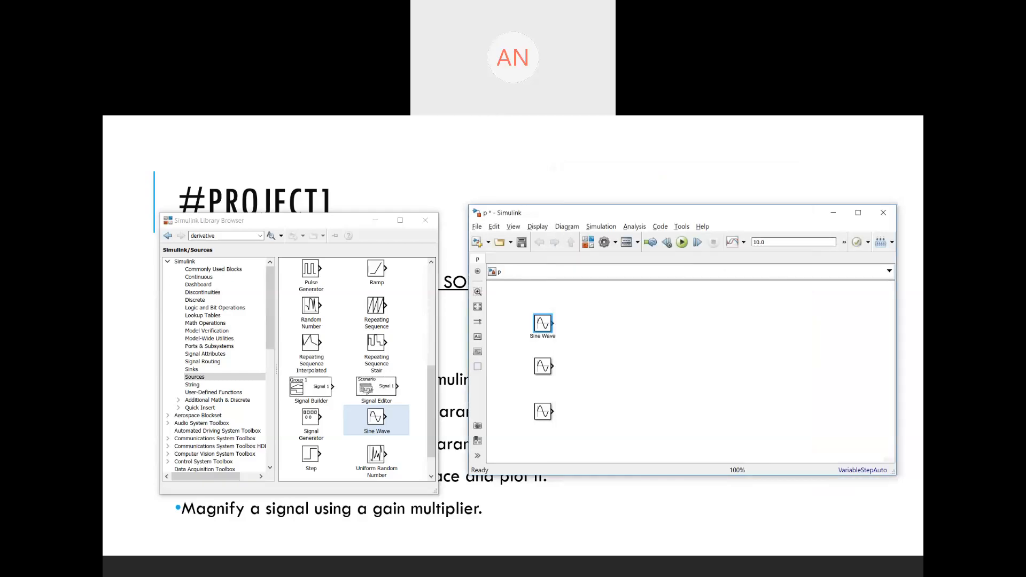
- Set the second Sine Wave block's frequency to 5 rad/sec
double_click(547, 367)
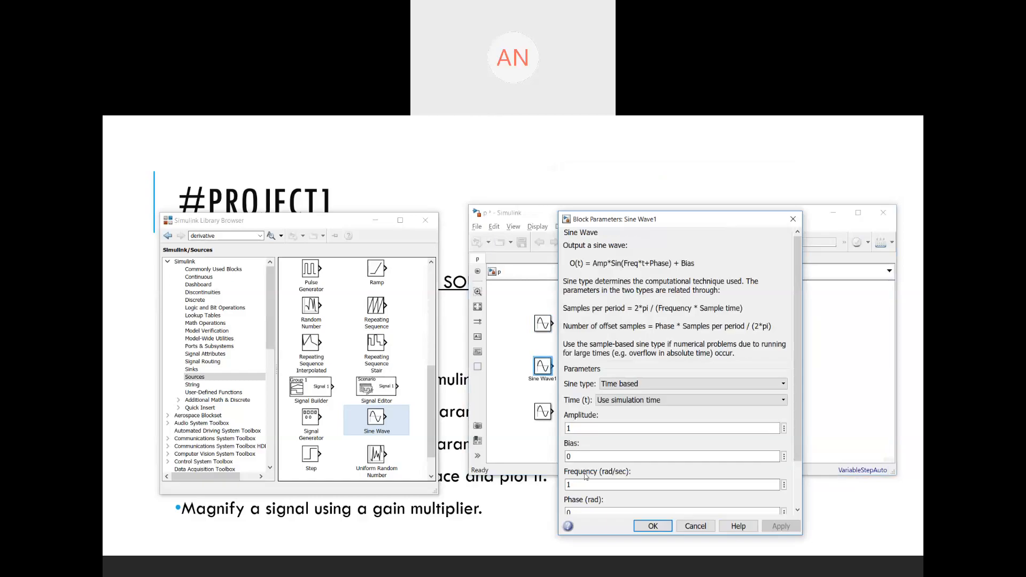
double_click(585, 484)
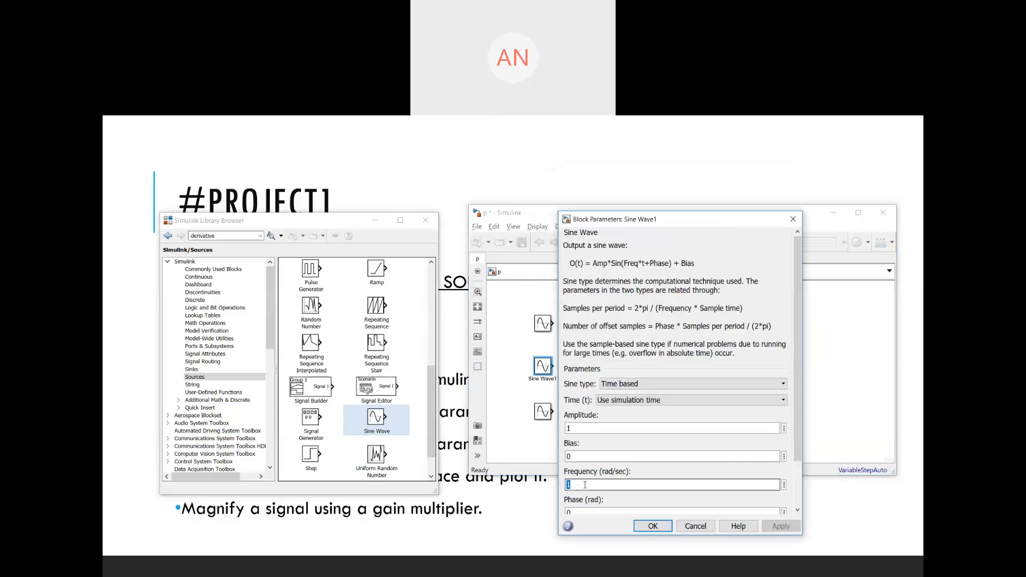
text(5)
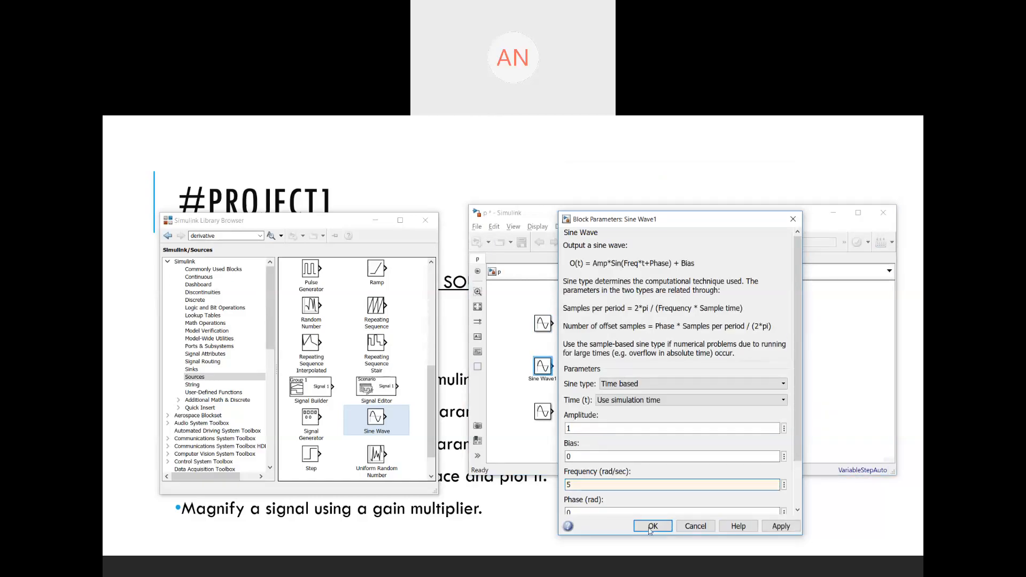
click(651, 527)
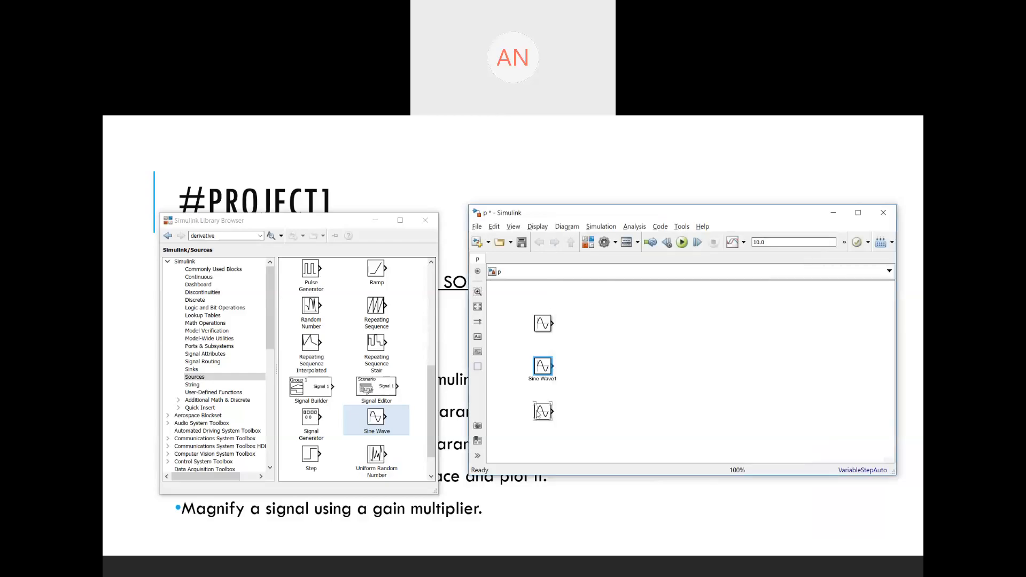
- Set the third Sine Wave block's frequency to 10 rad/sec
click(540, 412)
double_click(539, 413)
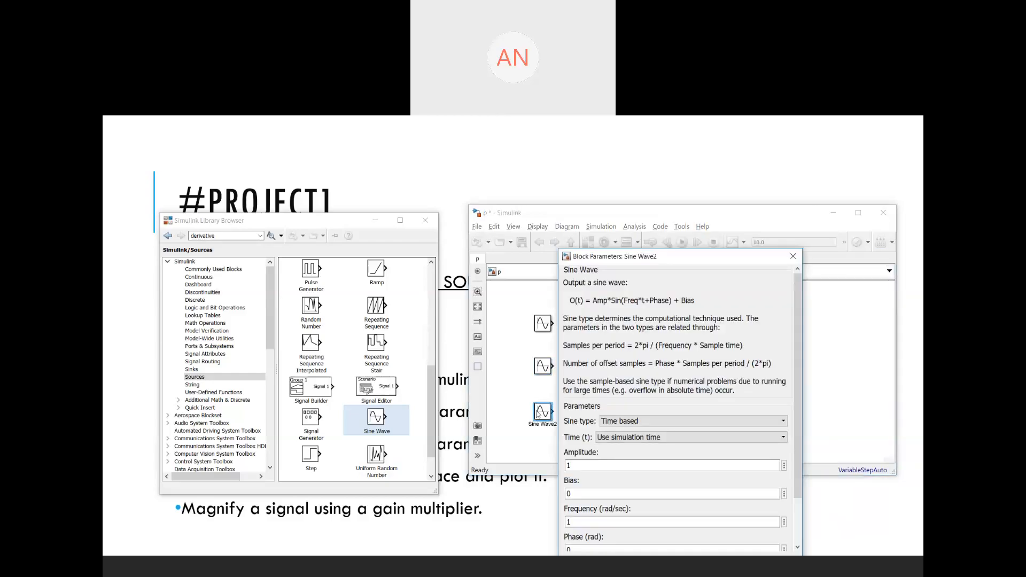
double_click(604, 523)
text(10)
key(Return)
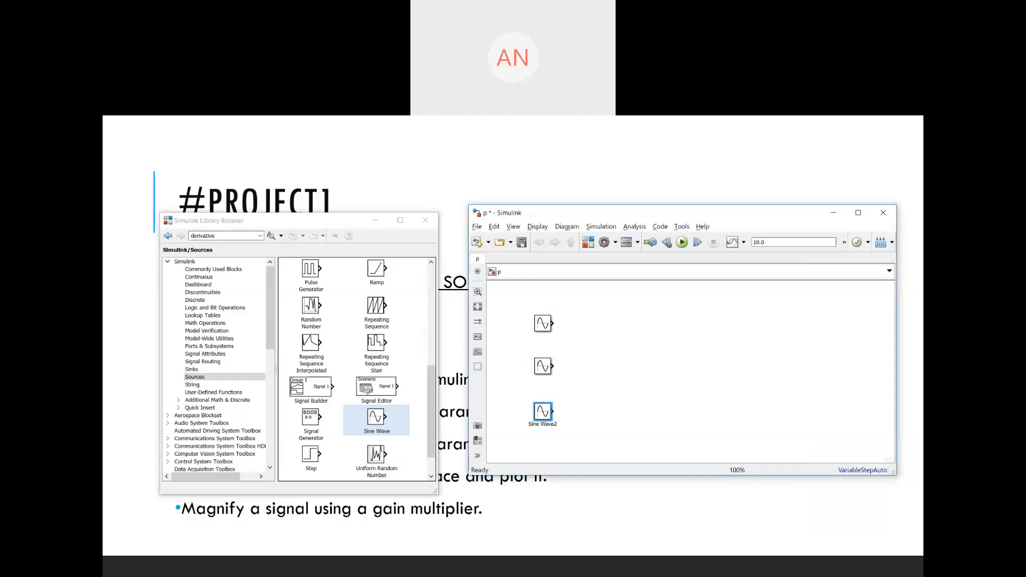
- Add a Scope block from the Sinks library to the right of the sine sources
click(204, 366)
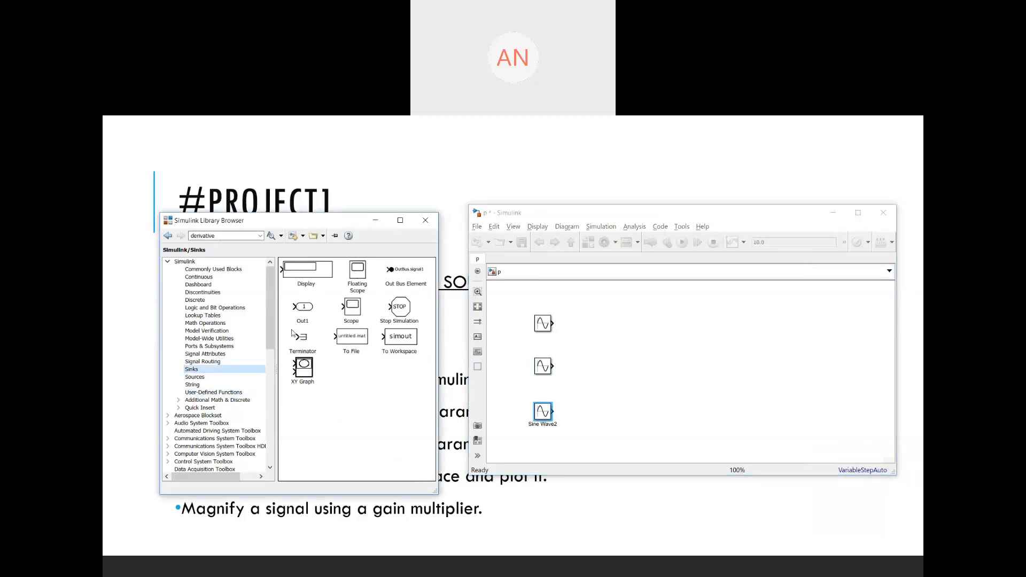
drag(351, 312, 685, 368)
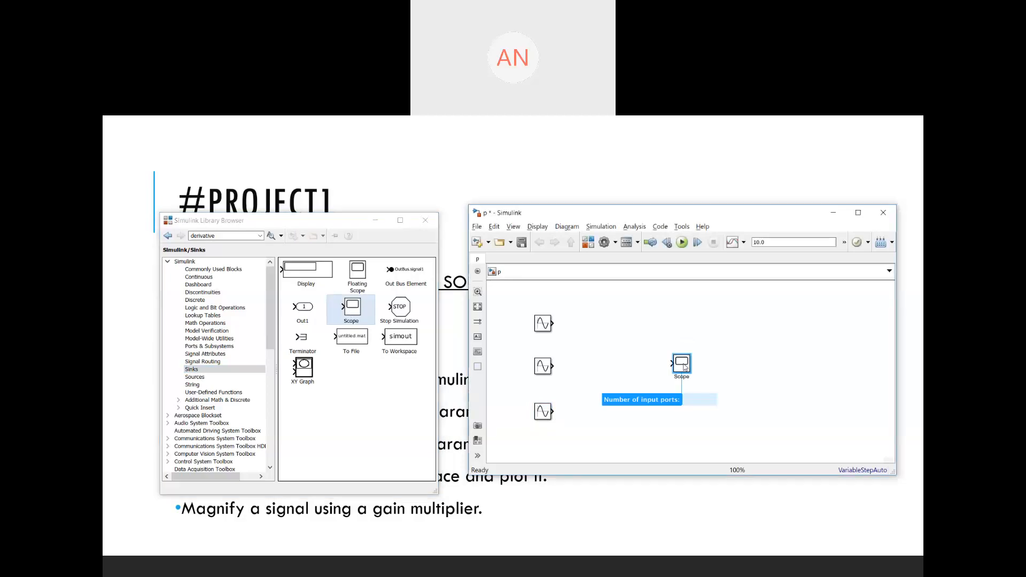
click(663, 372)
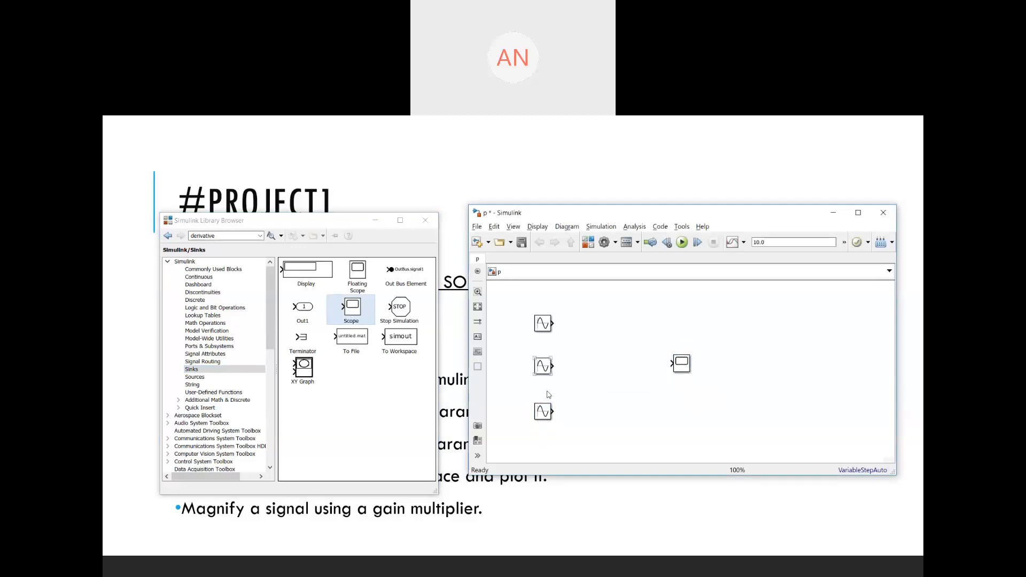
- Set the Scope's number of input ports to 3 in its configuration properties, then close the scope window
click(684, 370)
double_click(682, 366)
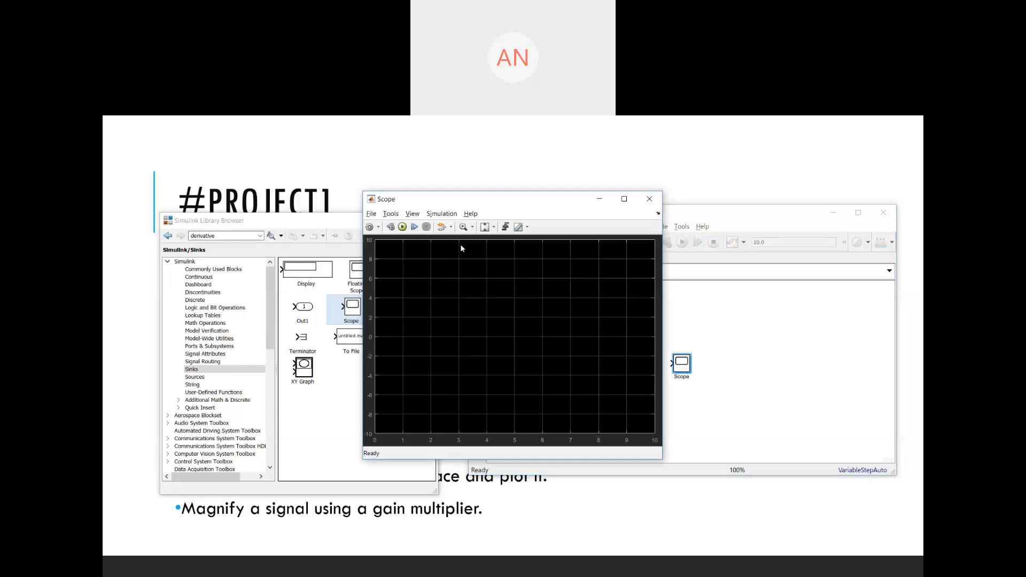
click(369, 227)
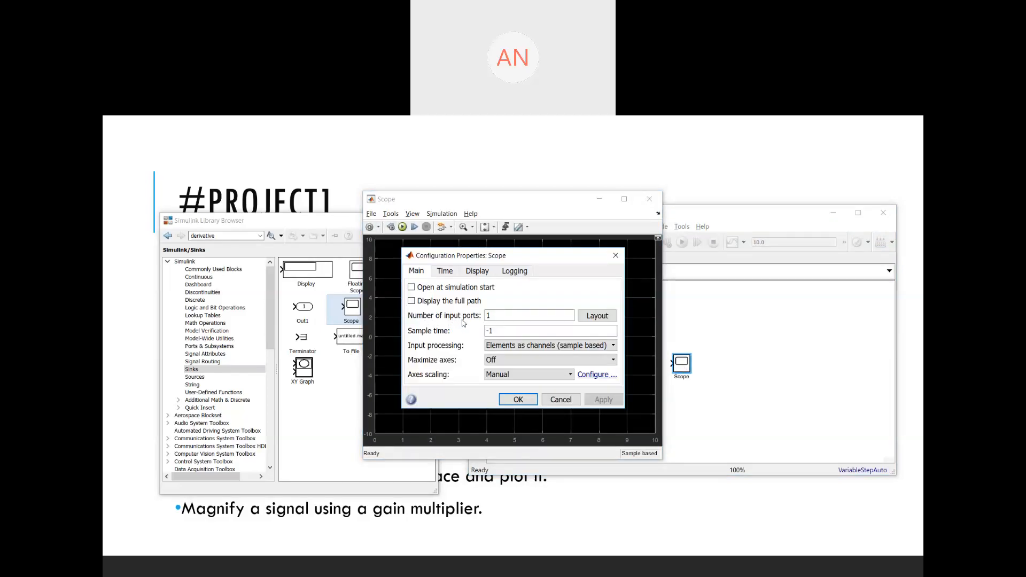
double_click(493, 317)
text(3)
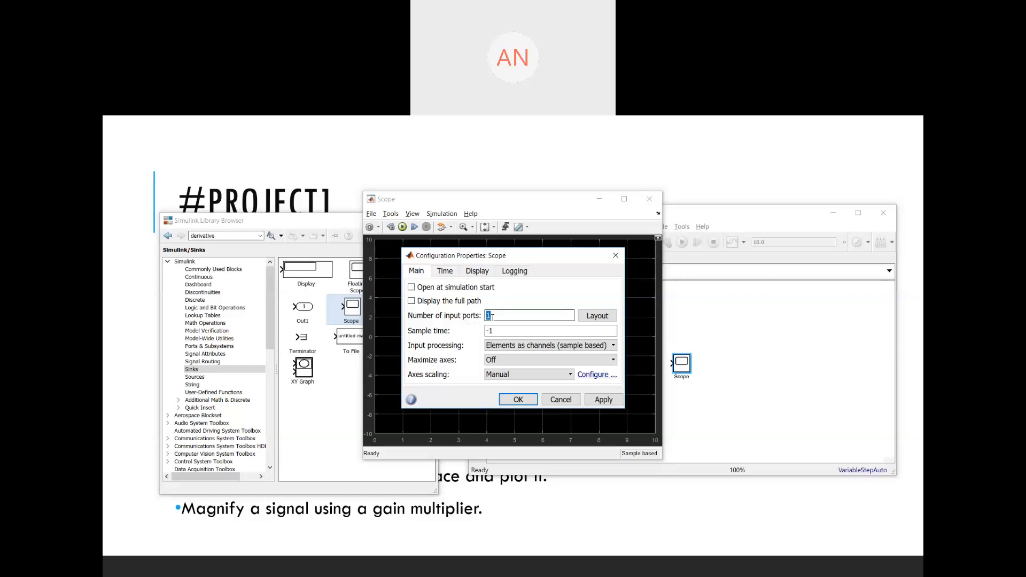
double_click(492, 317)
key(Return)
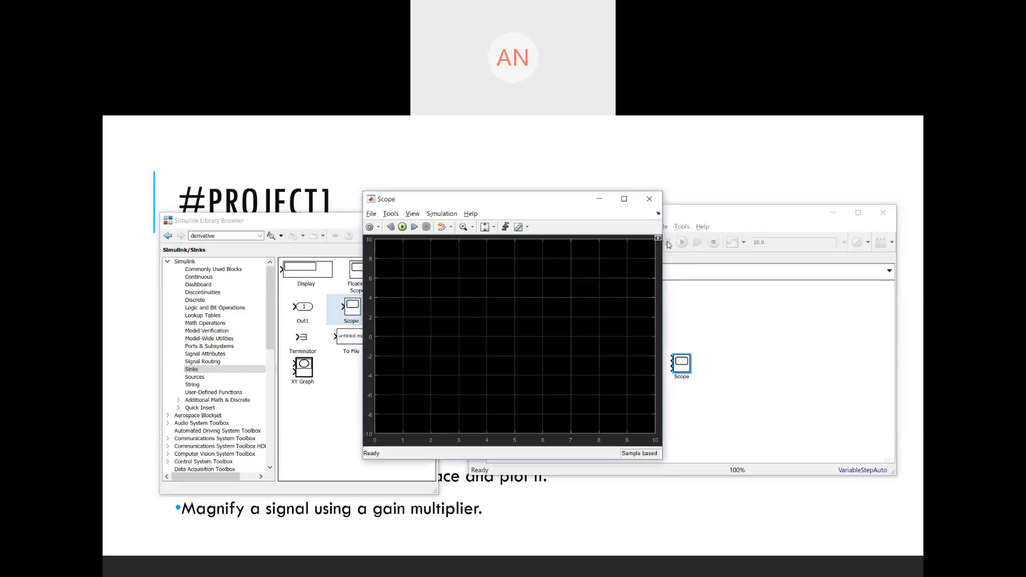
click(649, 200)
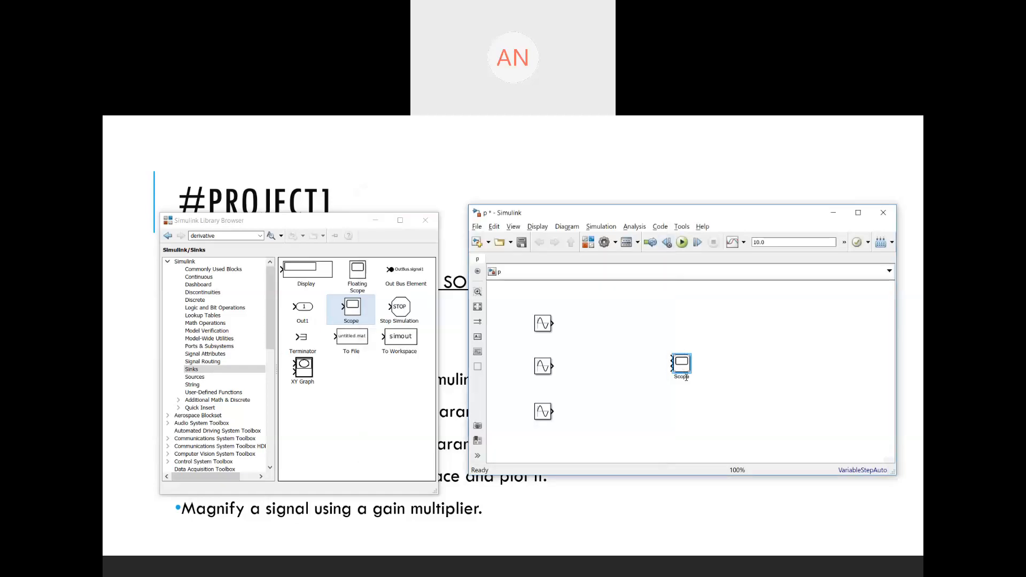
- Connect each of the three sine wave outputs to its own Scope input port
mouse_move(689, 373)
mouse_down()
mouse_move(715, 395)
mouse_move(688, 372)
mouse_up()
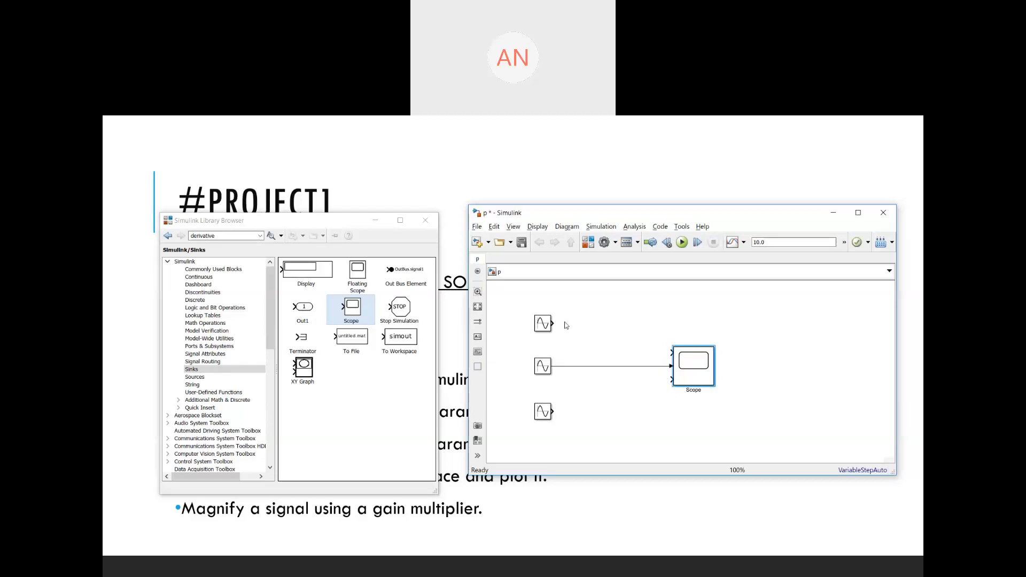
drag(554, 323, 671, 352)
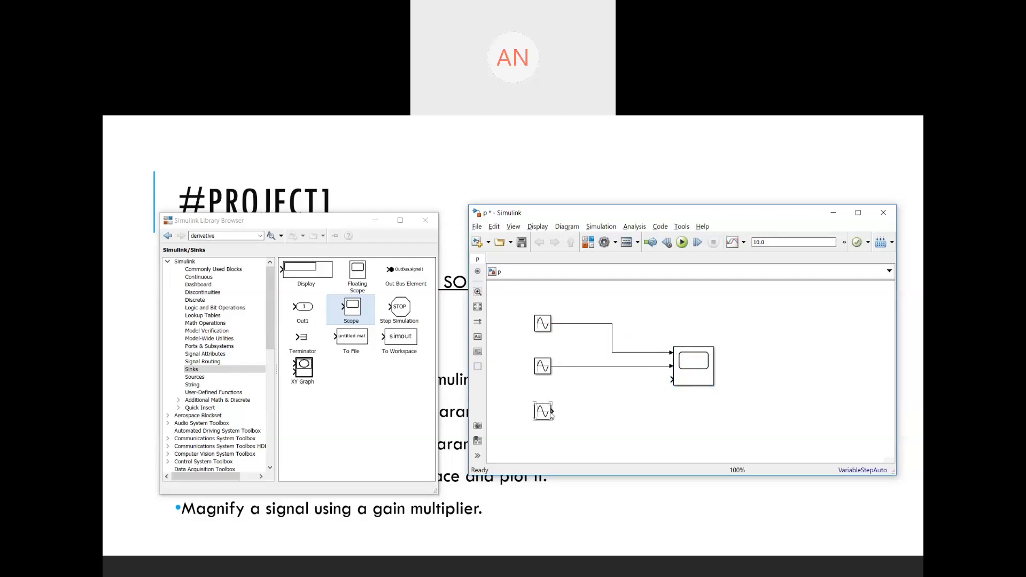
drag(552, 409, 672, 379)
- Run the simulation and view the three sine waves in the maximized Scope window
click(683, 243)
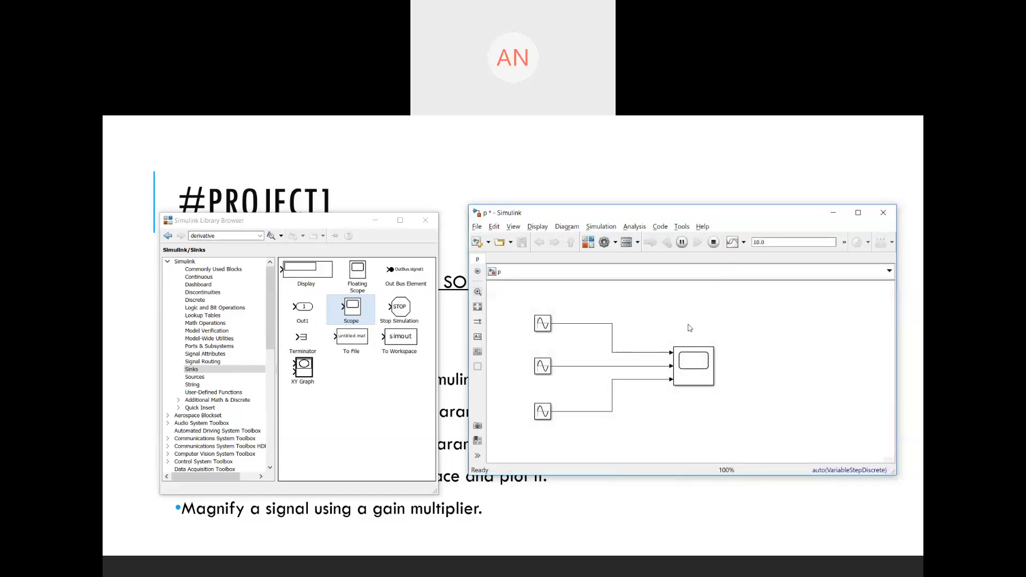
click(692, 363)
double_click(692, 363)
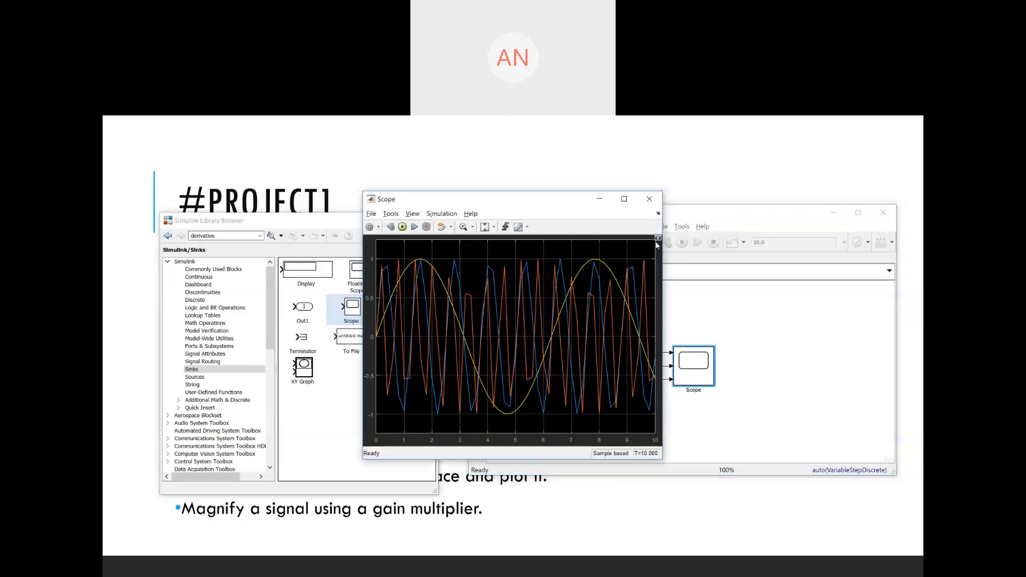
click(624, 199)
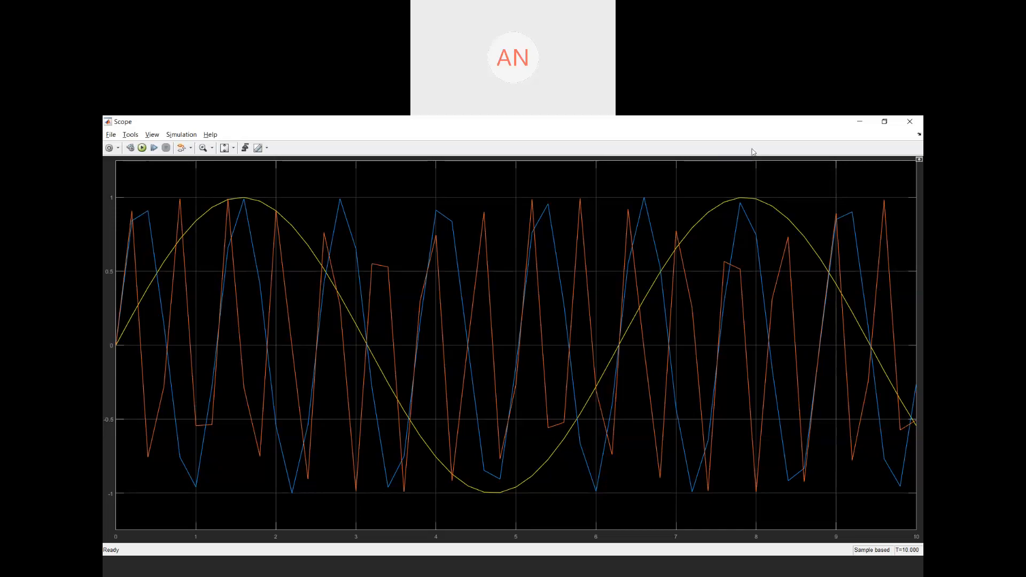
click(910, 122)
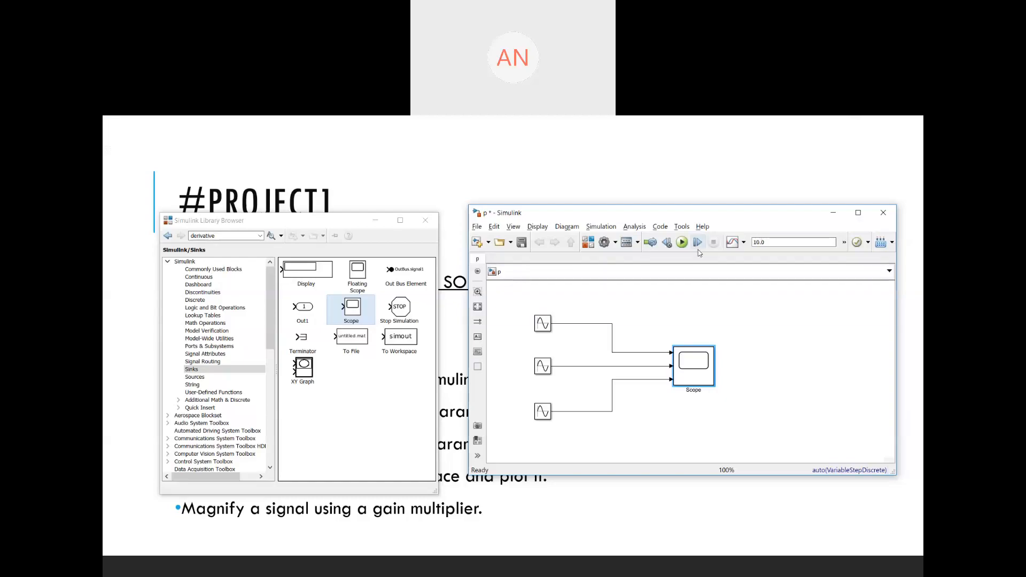
- Set the solver's max step size to 0.01 in the model configuration parameters and apply
click(599, 228)
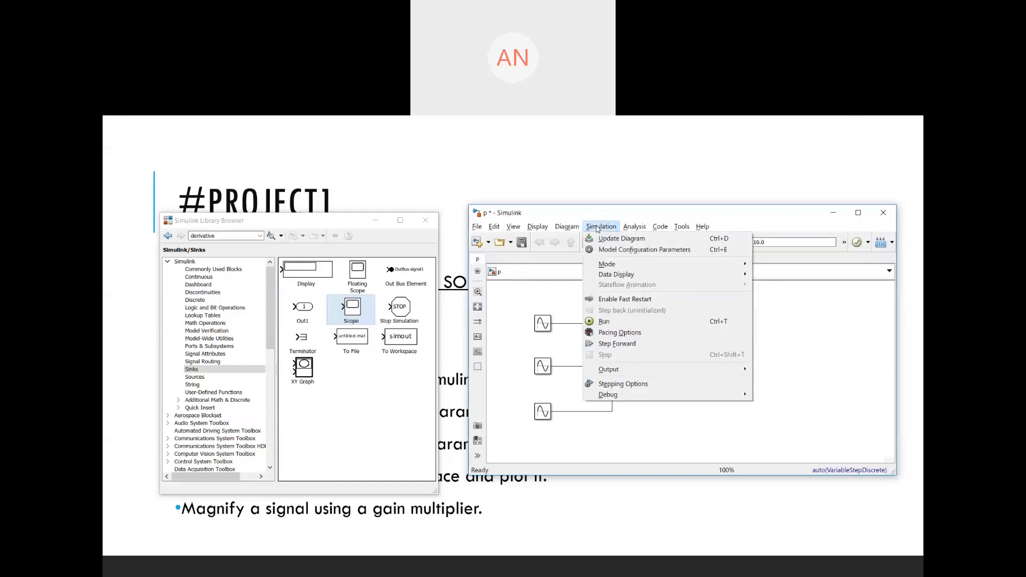
click(607, 254)
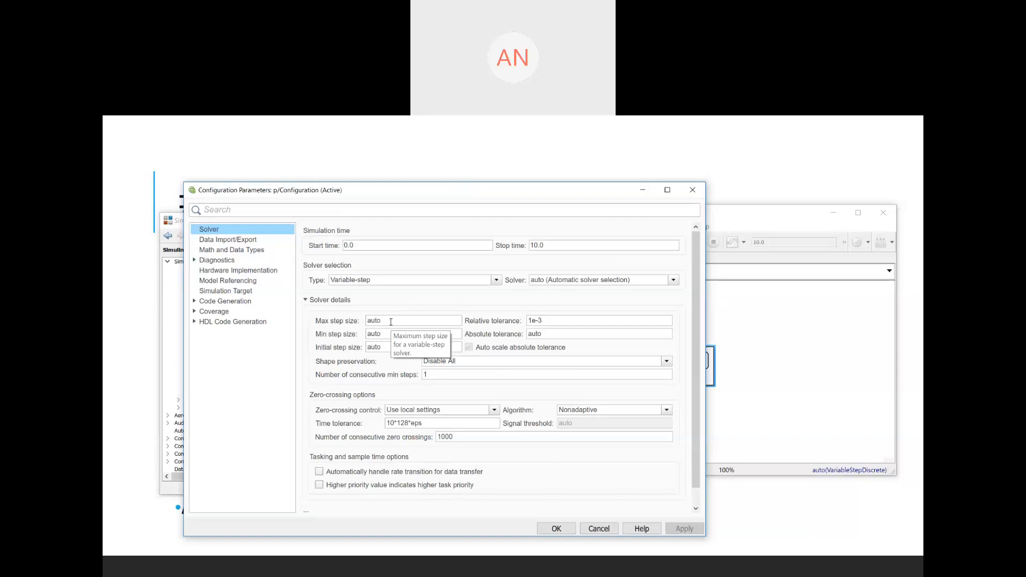
double_click(390, 322)
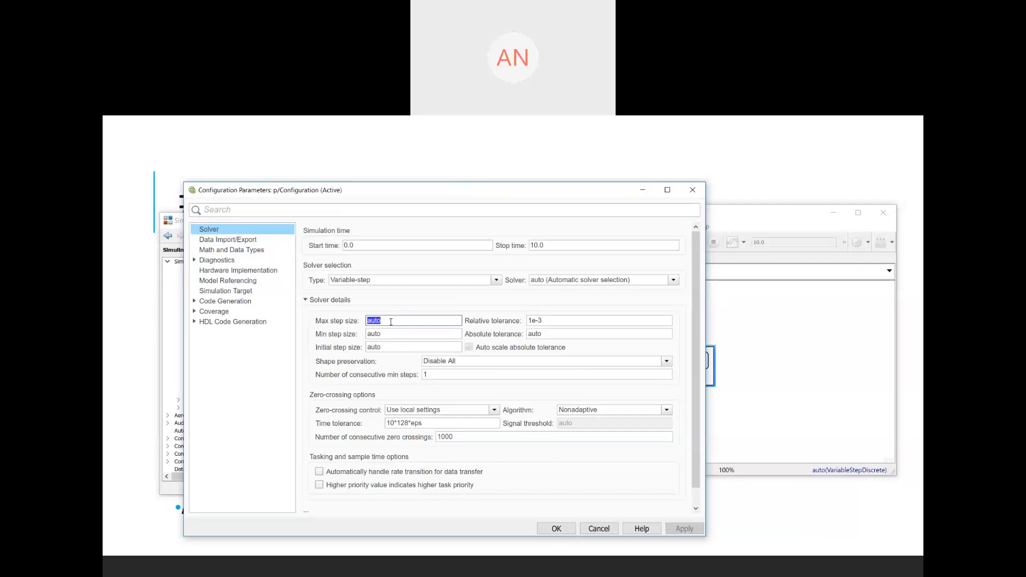
key(BackSpace)
text(0.01)
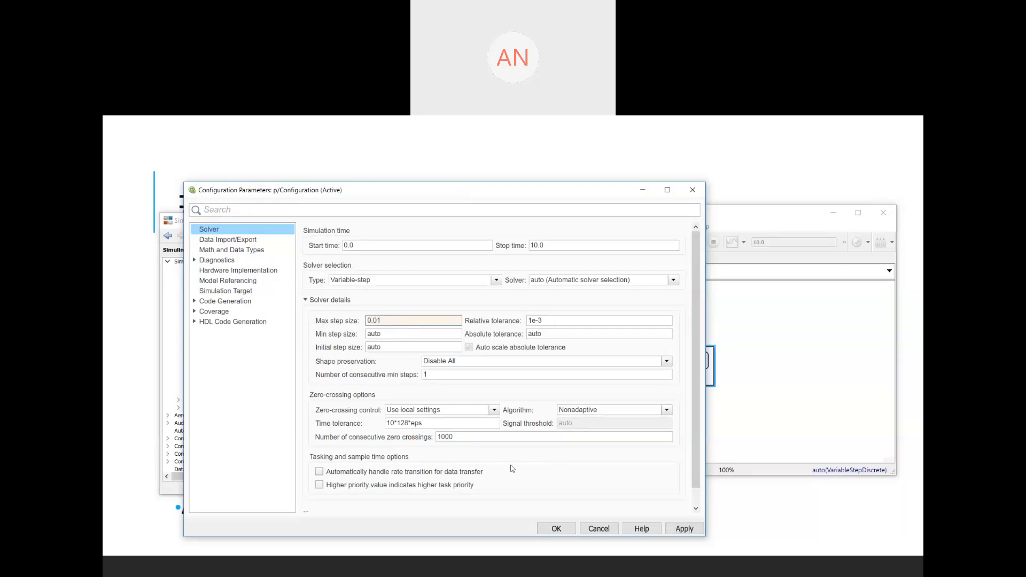
click(675, 530)
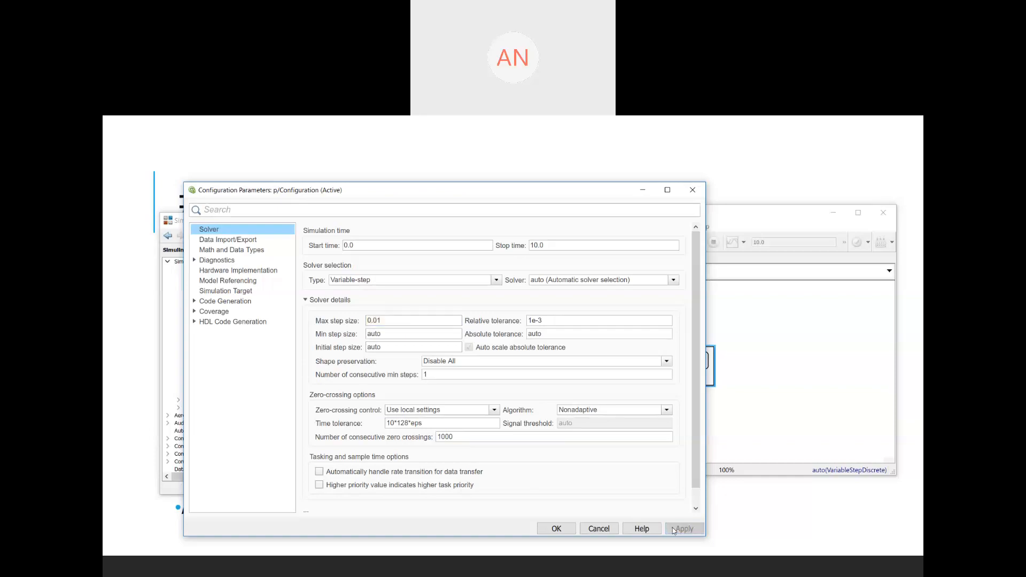
click(570, 534)
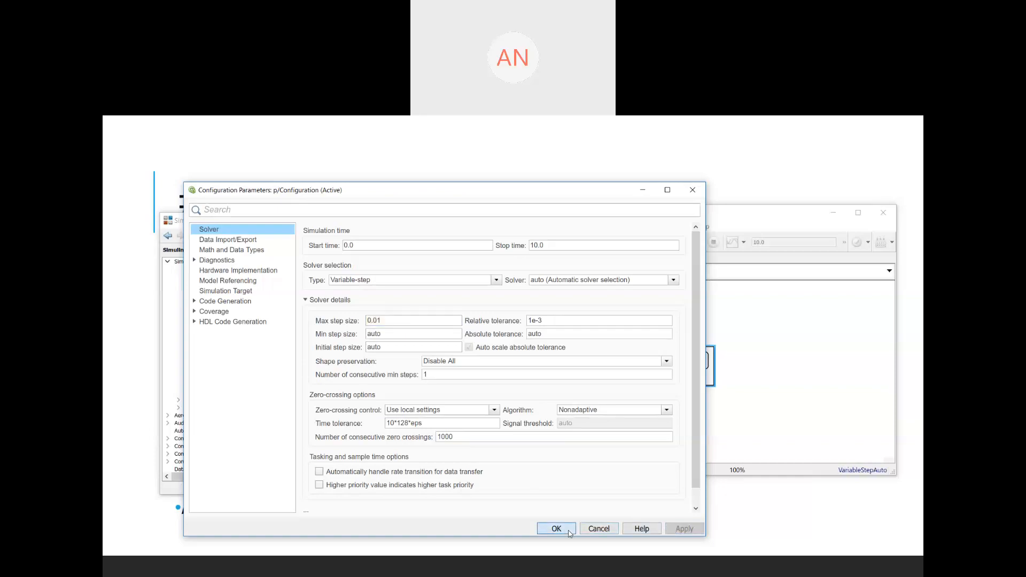